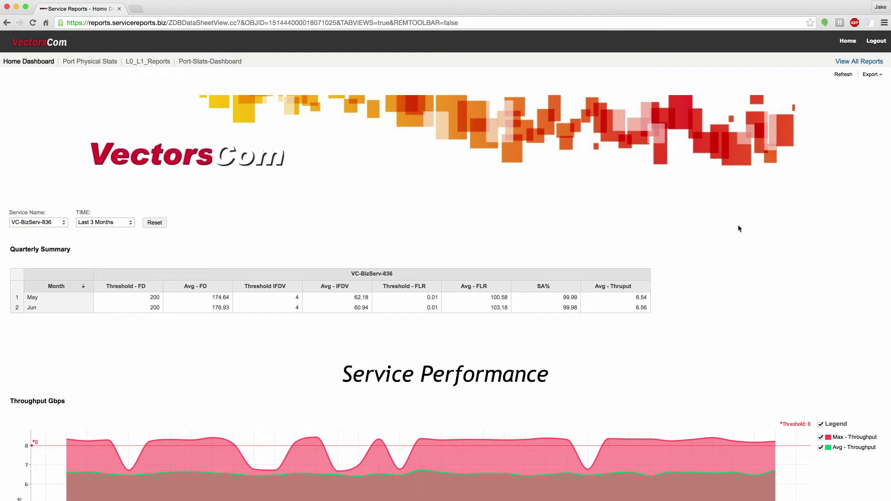
Change the dashboard TIME filter to Last 2 Month(s), leaving only June in the summary.
{"action": "double_click", "coordinate": [263, 24]}
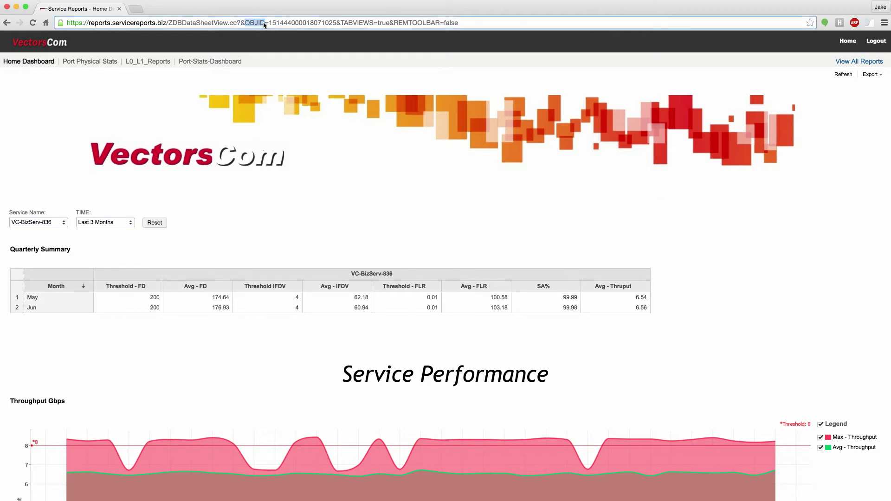
{"action": "left_click", "coordinate": [264, 23]}
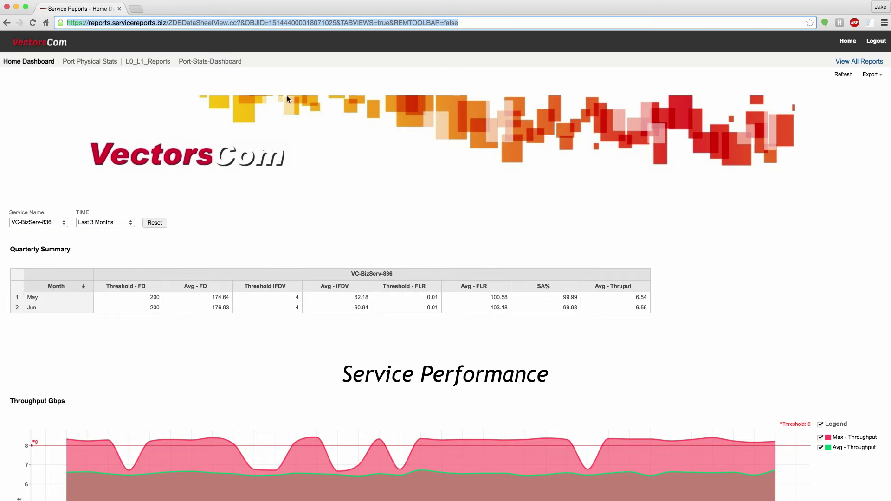
{"action": "left_click", "coordinate": [37, 224]}
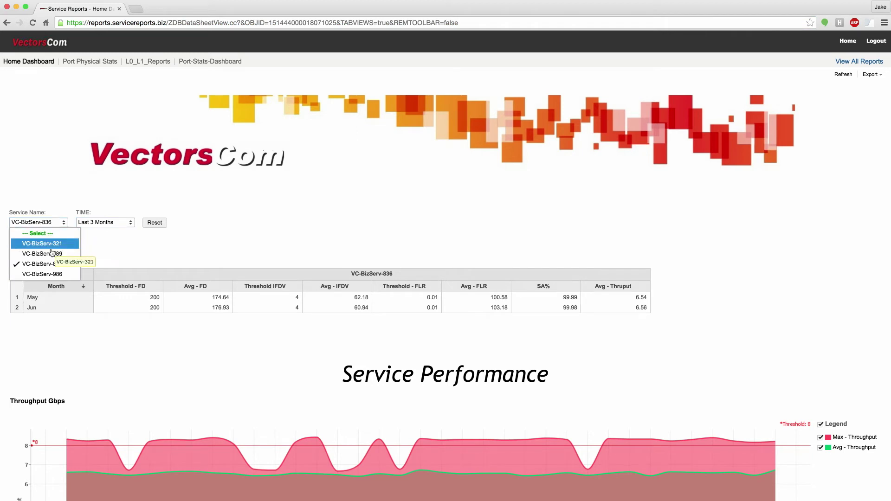
{"action": "left_click", "coordinate": [115, 223]}
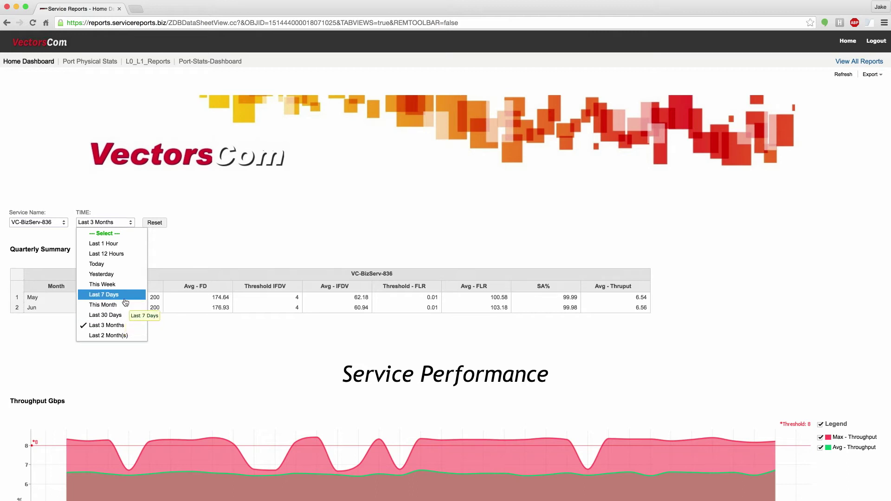
{"action": "left_click", "coordinate": [121, 336]}
{"action": "scroll", "coordinate": [699, 228], "scroll_direction": "down", "scroll_amount": 5}
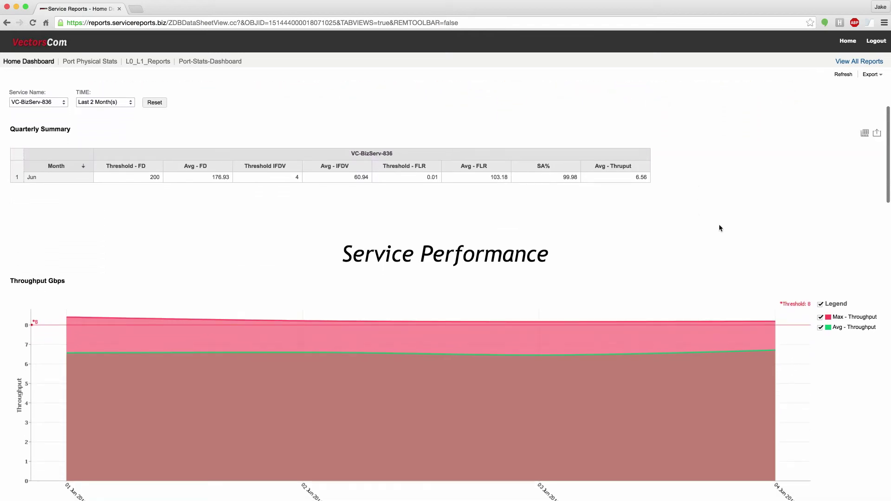
{"action": "scroll", "coordinate": [831, 209], "scroll_direction": "down", "scroll_amount": 5}
{"action": "scroll", "coordinate": [831, 211], "scroll_direction": "down", "scroll_amount": 10}
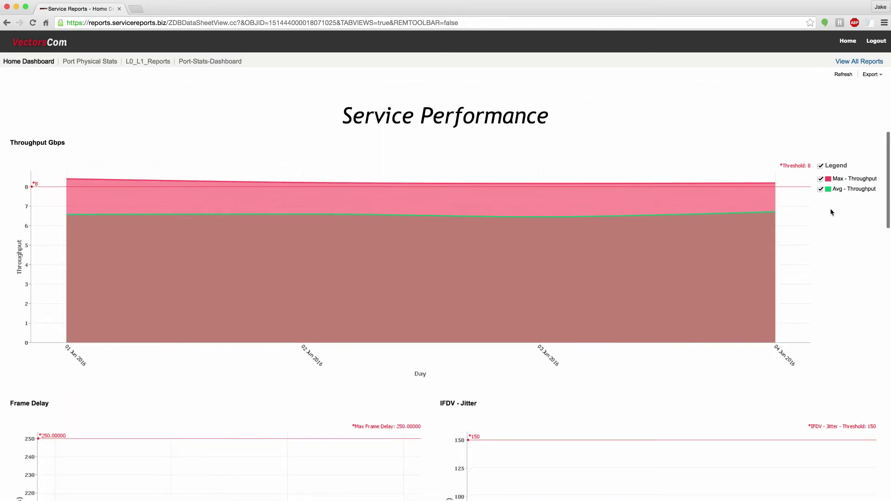
{"action": "scroll", "coordinate": [831, 211], "scroll_direction": "down", "scroll_amount": 1}
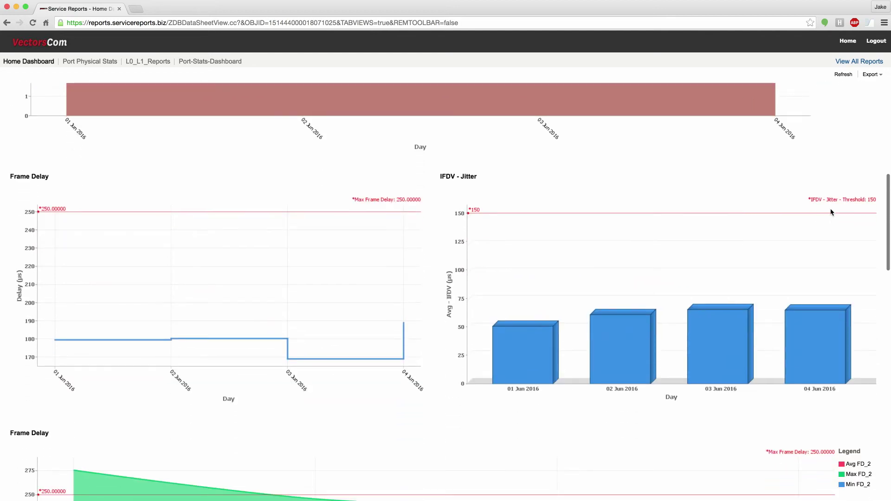
{"action": "scroll", "coordinate": [831, 212], "scroll_direction": "down", "scroll_amount": 20}
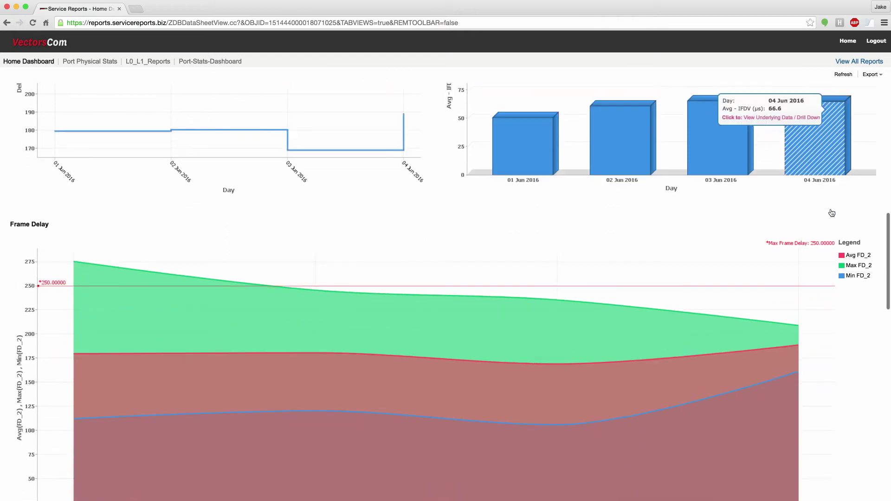
{"action": "scroll", "coordinate": [832, 213], "scroll_direction": "down", "scroll_amount": 20}
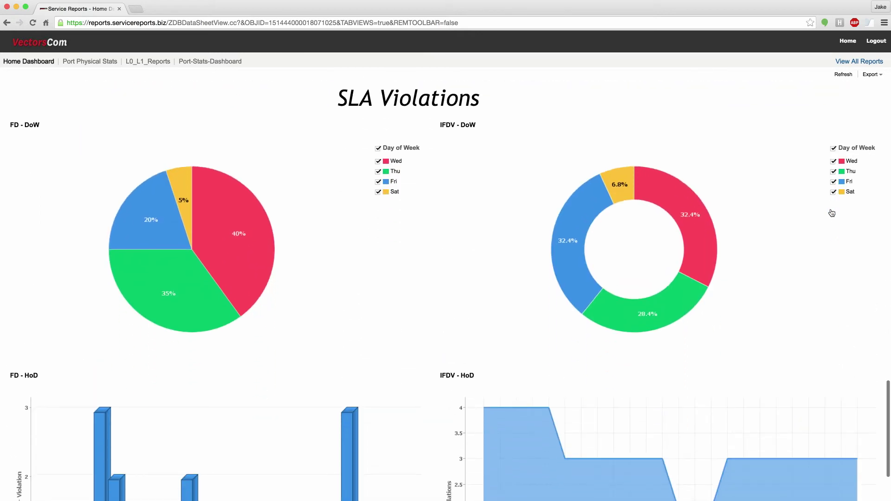
{"action": "scroll", "coordinate": [832, 213], "scroll_direction": "down", "scroll_amount": 6}
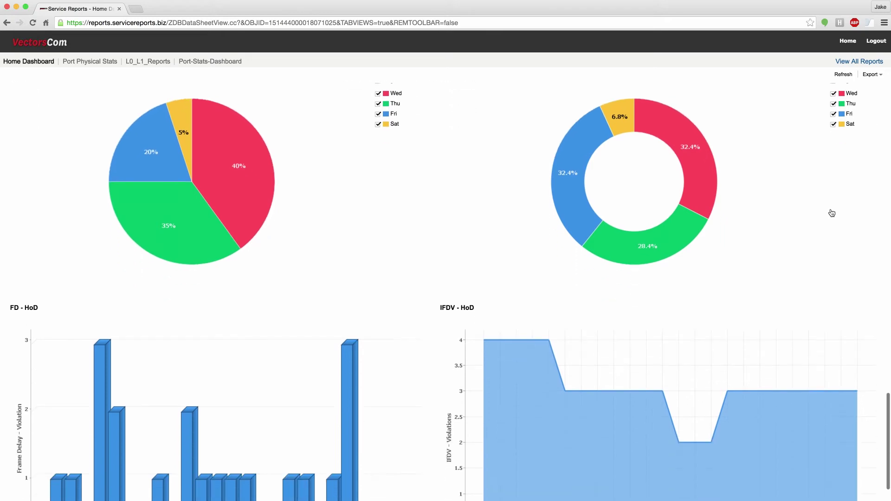
{"action": "scroll", "coordinate": [832, 213], "scroll_direction": "down", "scroll_amount": 12}
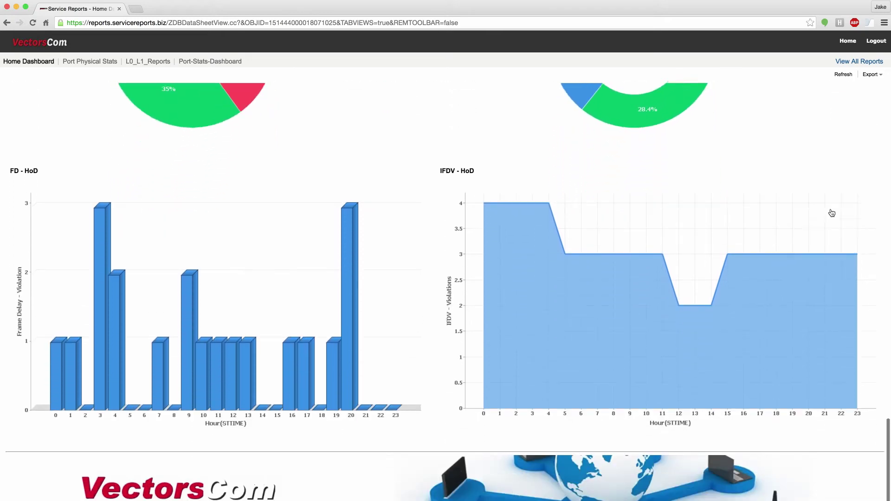
{"action": "scroll", "coordinate": [832, 213], "scroll_direction": "down", "scroll_amount": 12}
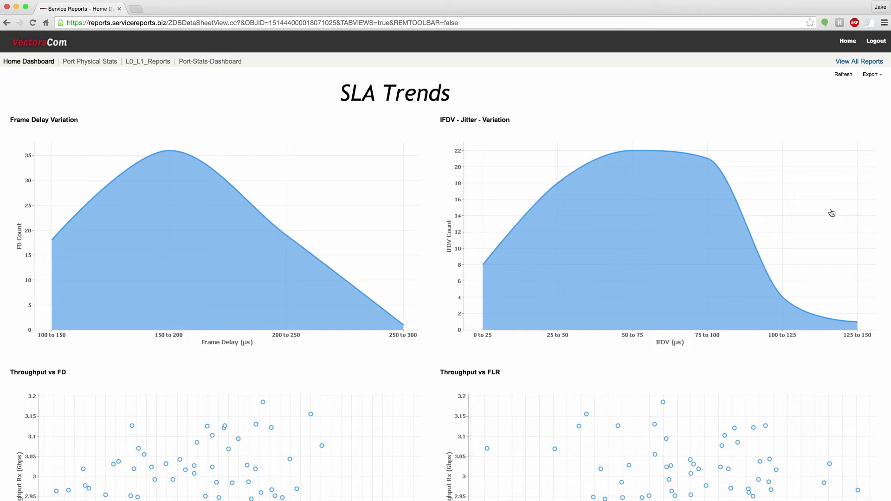
{"action": "scroll", "coordinate": [831, 208], "scroll_direction": "up", "scroll_amount": 5}
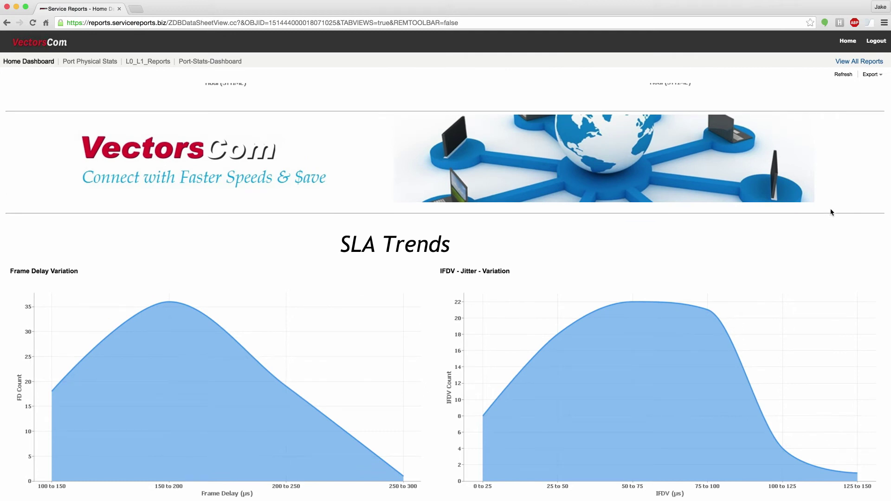
{"action": "scroll", "coordinate": [832, 212], "scroll_direction": "up", "scroll_amount": 6}
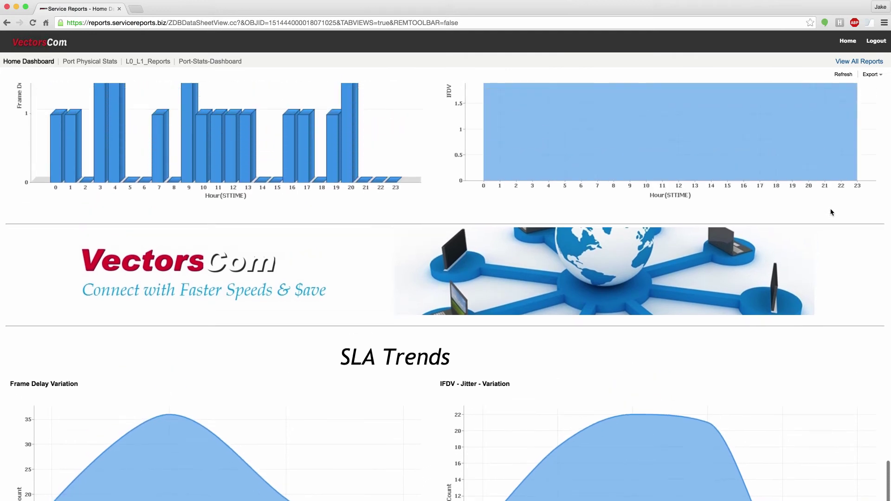
{"action": "scroll", "coordinate": [831, 212], "scroll_direction": "up", "scroll_amount": 10}
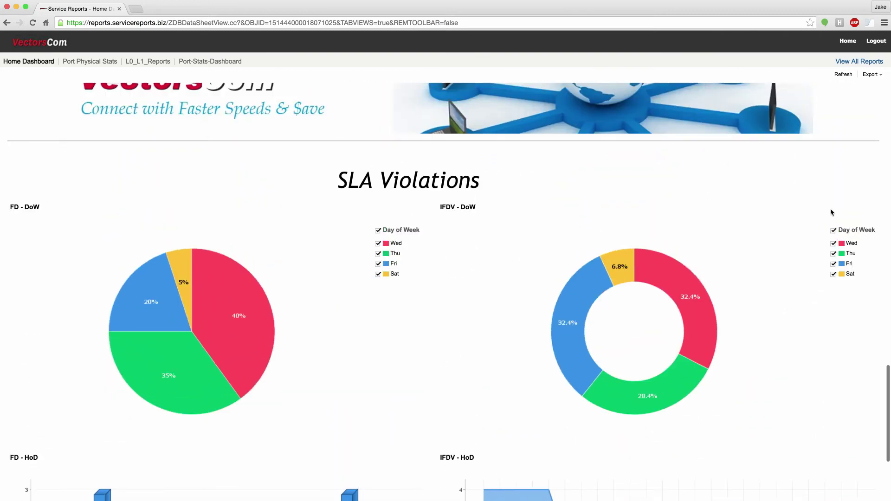
{"action": "scroll", "coordinate": [831, 213], "scroll_direction": "up", "scroll_amount": 12}
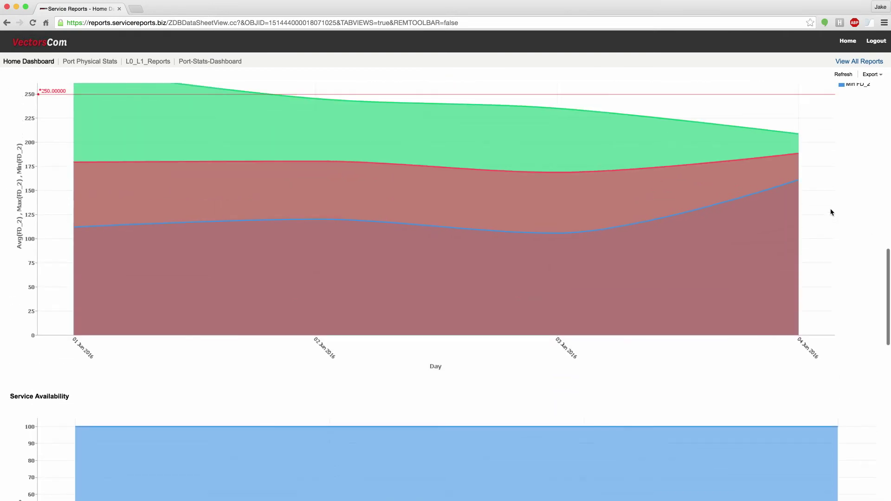
{"action": "scroll", "coordinate": [831, 212], "scroll_direction": "up", "scroll_amount": 7}
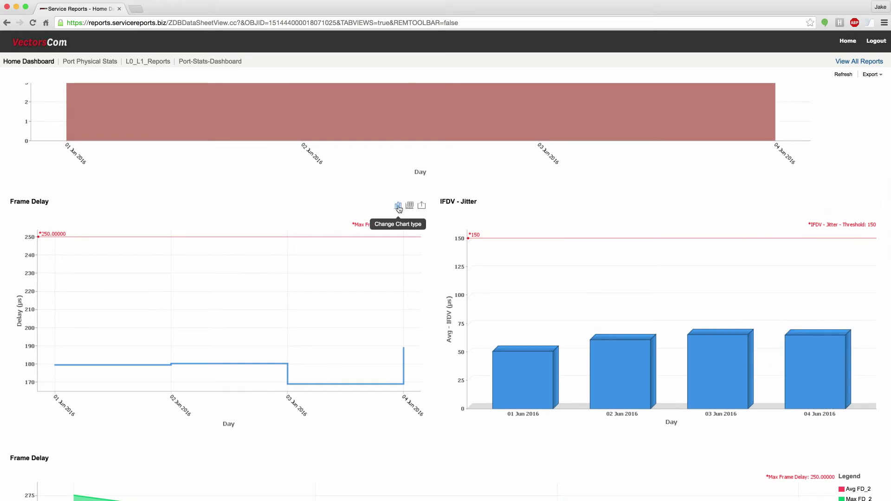
Switch the Frame Delay chart to the first Area Chart subtype and apply it.
{"action": "left_click", "coordinate": [399, 207]}
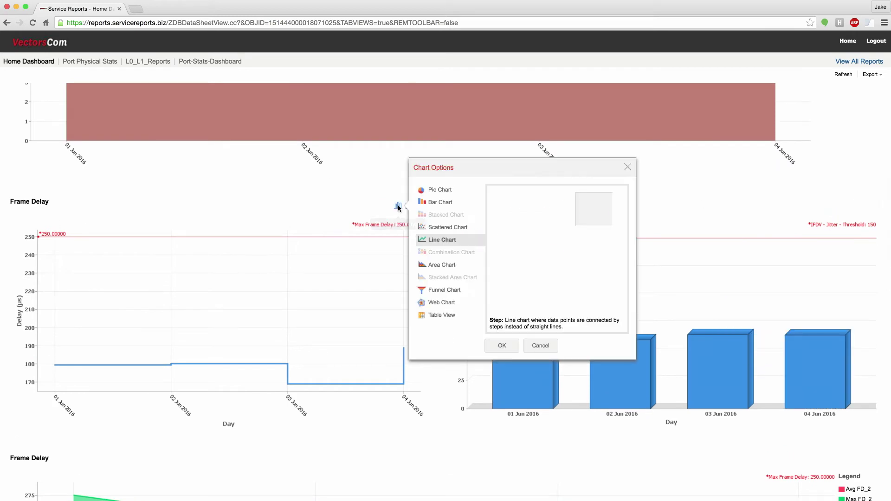
{"action": "left_click", "coordinate": [442, 267]}
{"action": "left_click", "coordinate": [510, 210]}
{"action": "left_click", "coordinate": [500, 345]}
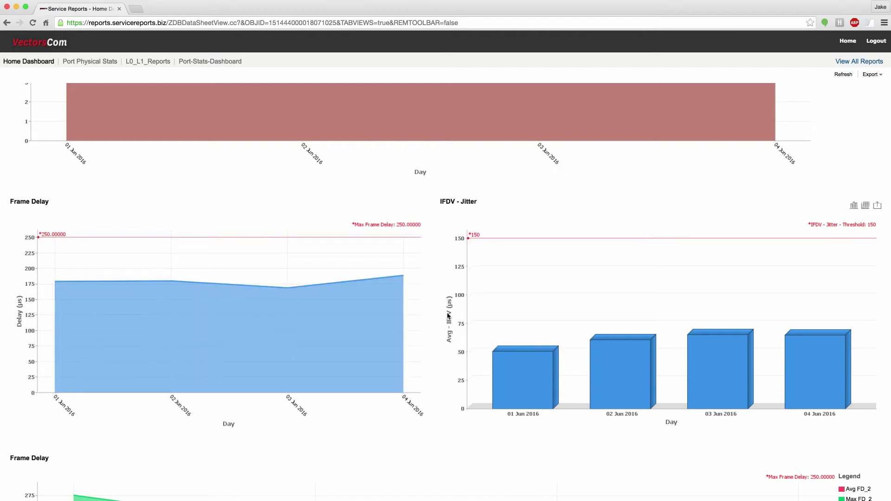
{"action": "scroll", "coordinate": [226, 256], "scroll_direction": "up", "scroll_amount": 2}
{"action": "scroll", "coordinate": [225, 257], "scroll_direction": "up", "scroll_amount": 6}
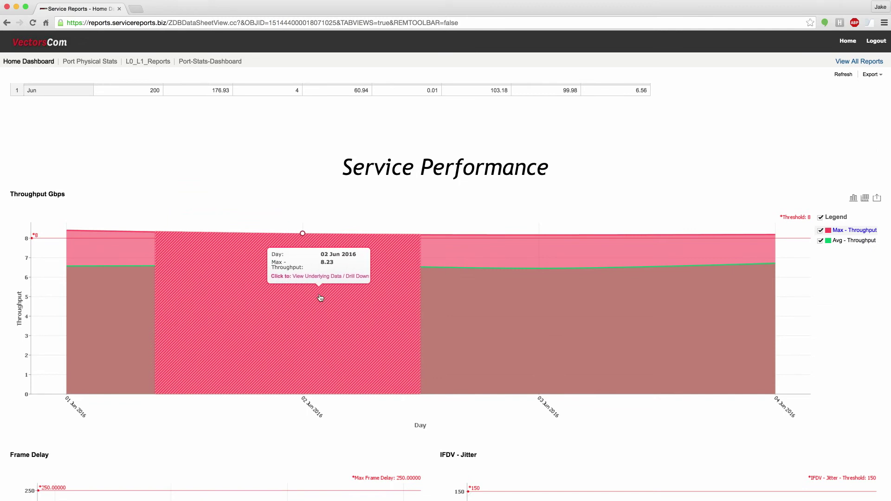
{"action": "left_click", "coordinate": [321, 298]}
{"action": "left_click", "coordinate": [314, 262]}
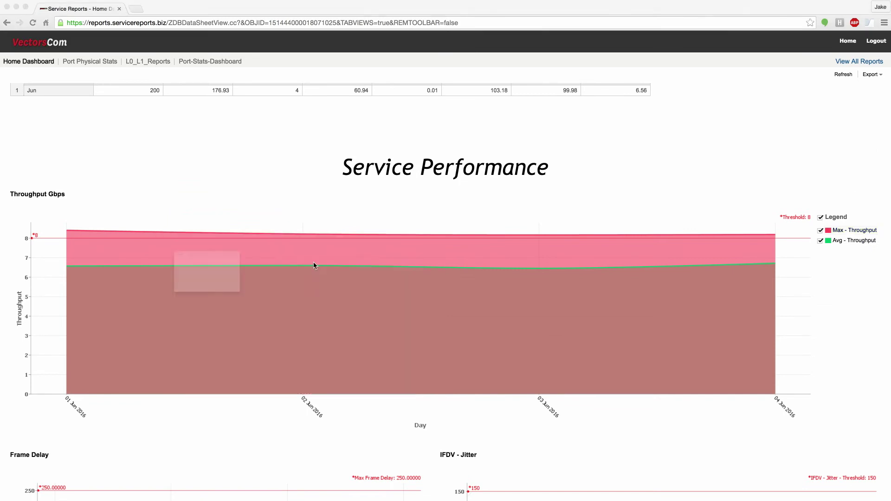
{"action": "scroll", "coordinate": [175, 280], "scroll_direction": "down", "scroll_amount": 3}
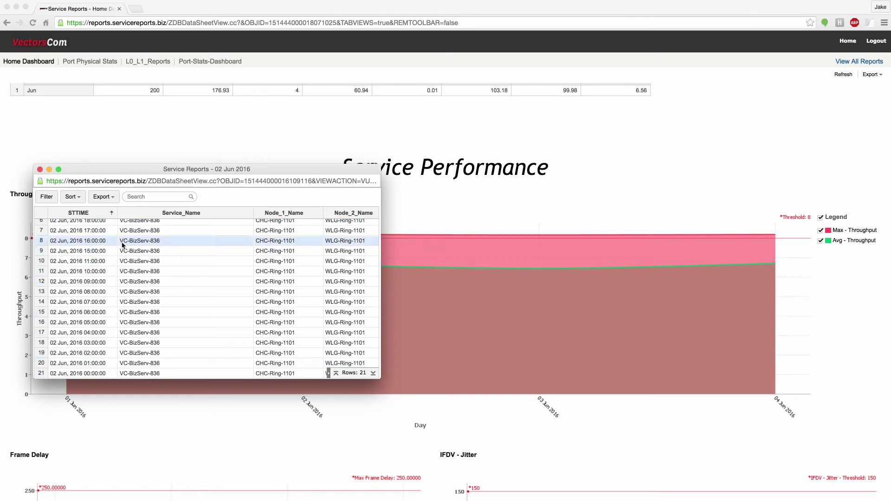
{"action": "scroll", "coordinate": [122, 245], "scroll_direction": "up", "scroll_amount": 3}
{"action": "left_click", "coordinate": [122, 224]}
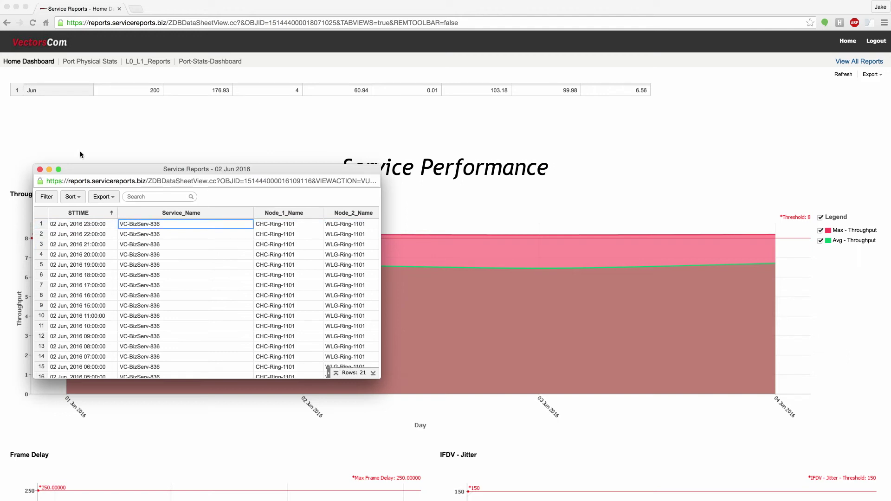
{"action": "left_click", "coordinate": [40, 169]}
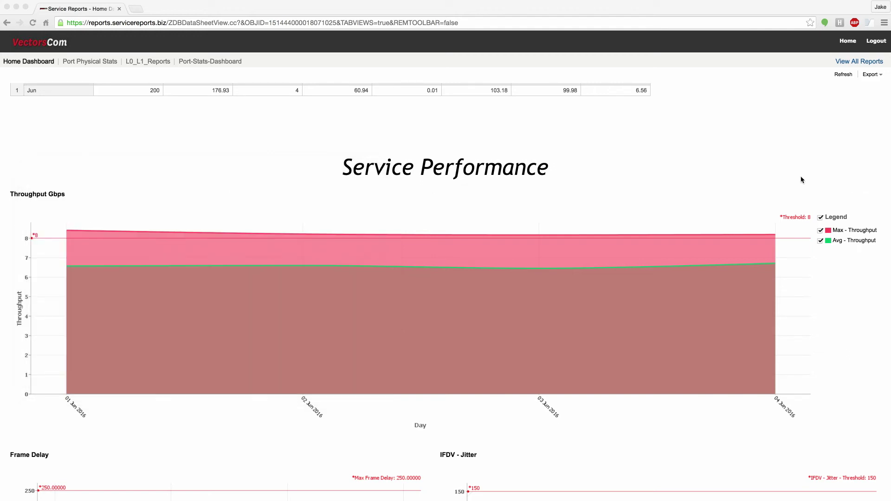
{"action": "left_click", "coordinate": [873, 74]}
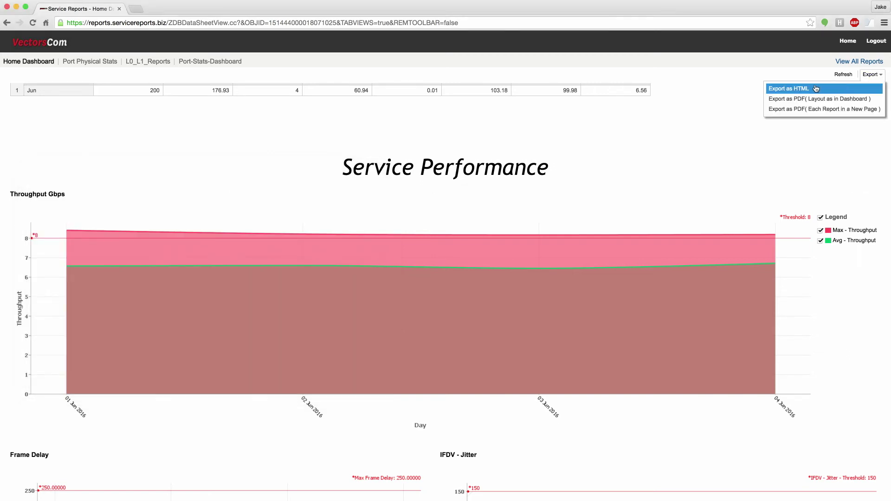
Export the dashboard as PDF with dashboard layout and set the e-mail schedule to Weekly.
{"action": "left_click", "coordinate": [796, 99]}
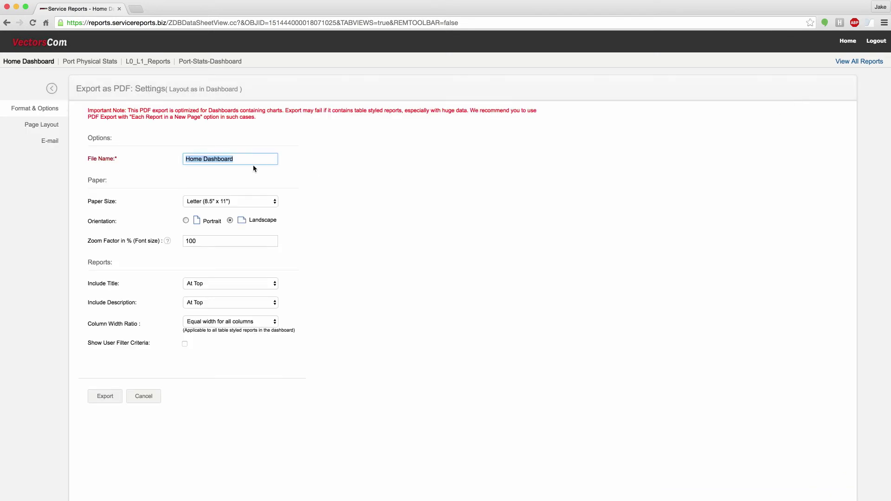
{"action": "left_click", "coordinate": [50, 143]}
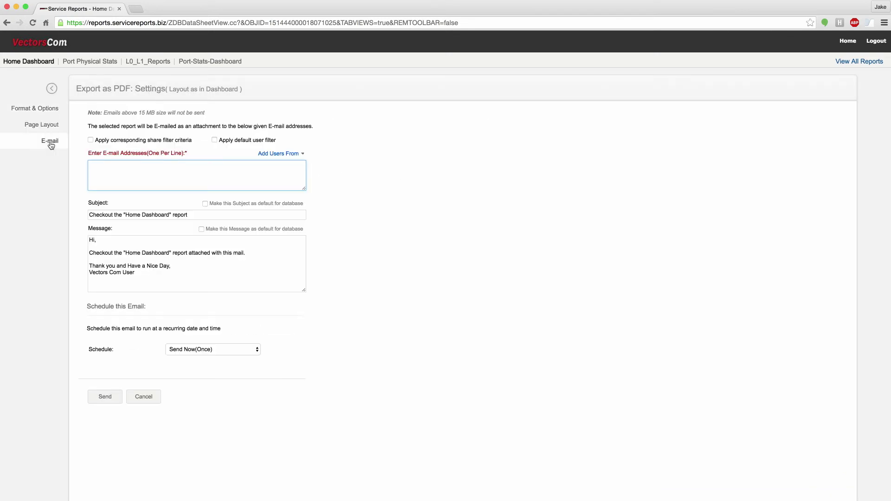
{"action": "left_click", "coordinate": [247, 348]}
{"action": "left_click", "coordinate": [224, 371]}
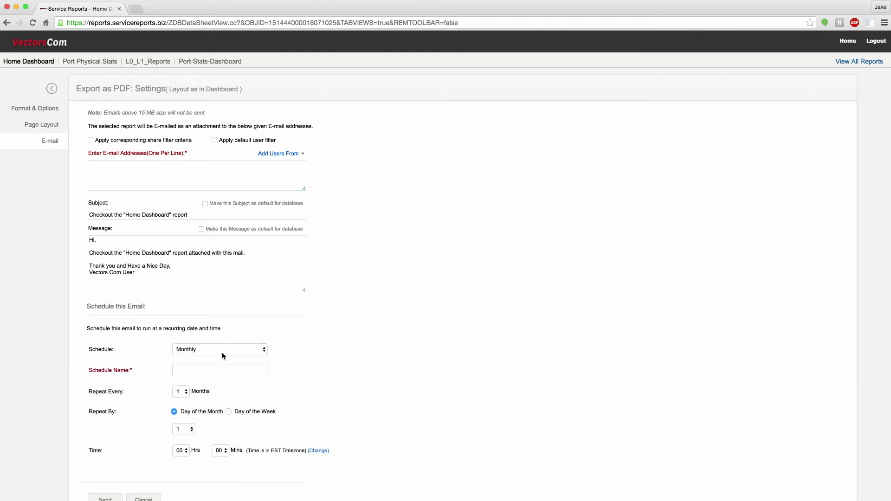
{"action": "left_click", "coordinate": [226, 351]}
{"action": "left_click", "coordinate": [206, 340]}
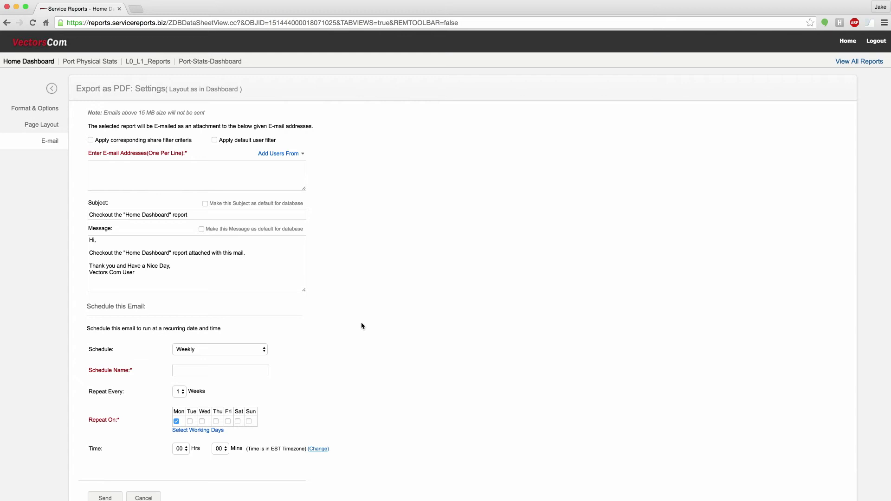
Leave the export settings and open Frame Delay - Full under Service Summary in the VectorsCom database.
{"action": "left_click", "coordinate": [52, 88]}
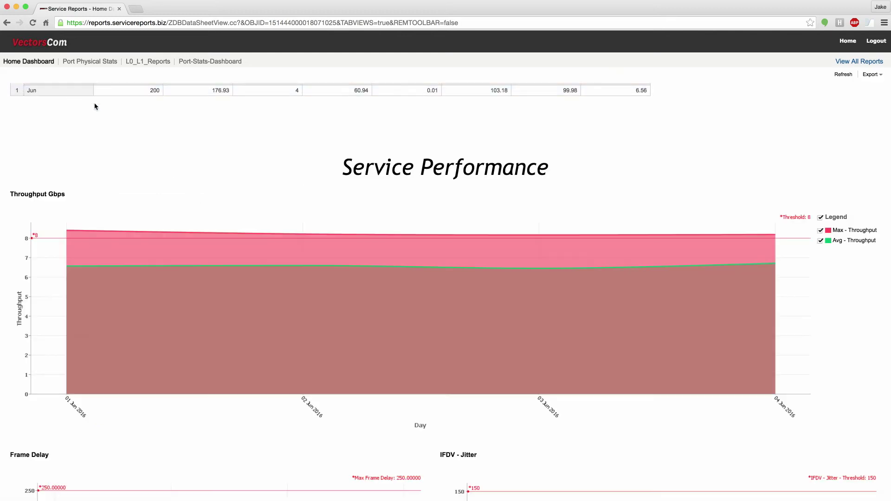
{"action": "scroll", "coordinate": [705, 177], "scroll_direction": "up", "scroll_amount": 5}
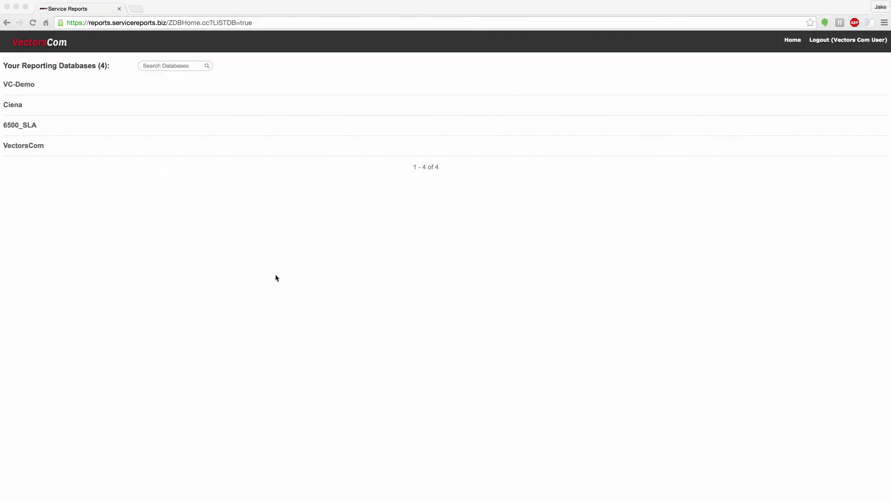
{"action": "left_click", "coordinate": [260, 260]}
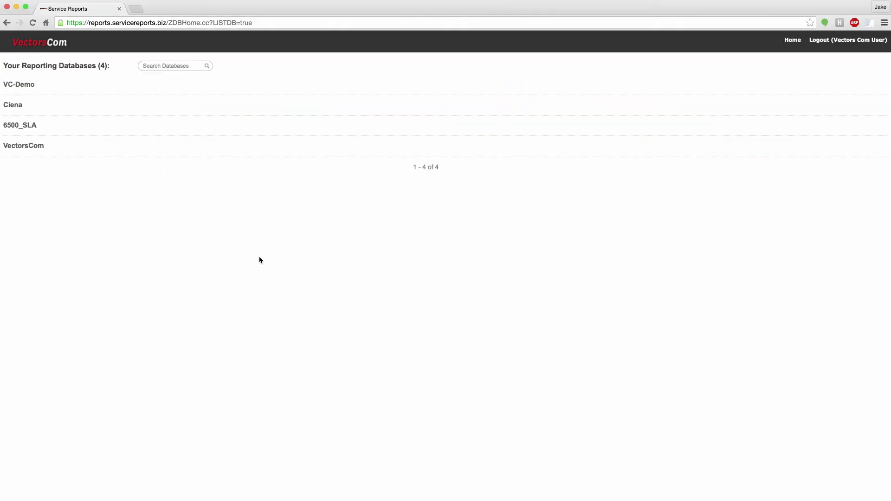
{"action": "left_click", "coordinate": [32, 145]}
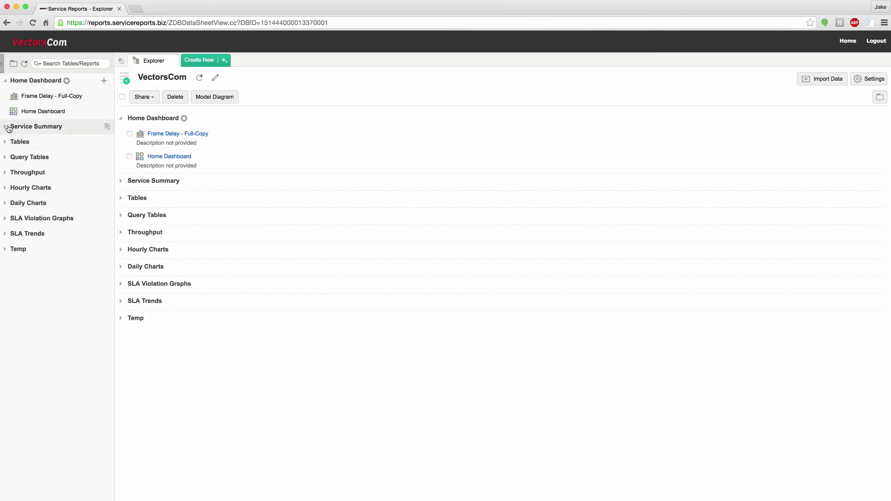
{"action": "left_click", "coordinate": [8, 126]}
{"action": "left_click", "coordinate": [47, 158]}
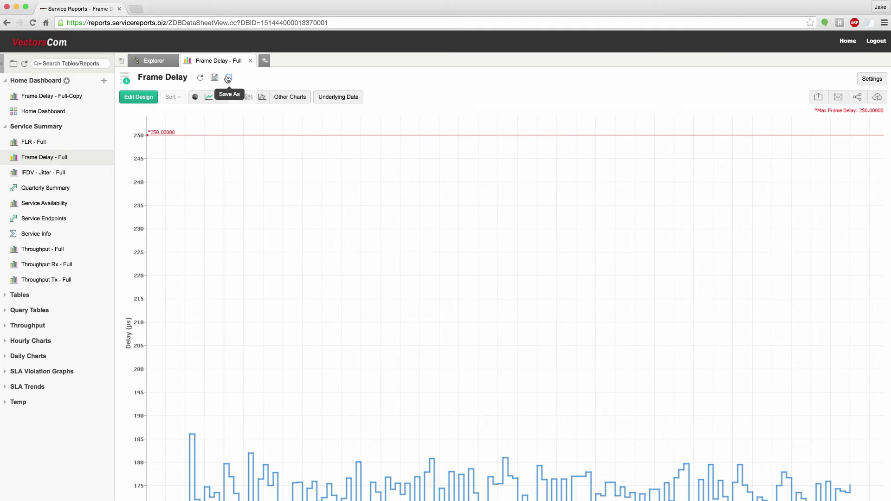
Save a copy of the Frame Delay report into the Home Dashboard.
{"action": "left_click", "coordinate": [229, 77]}
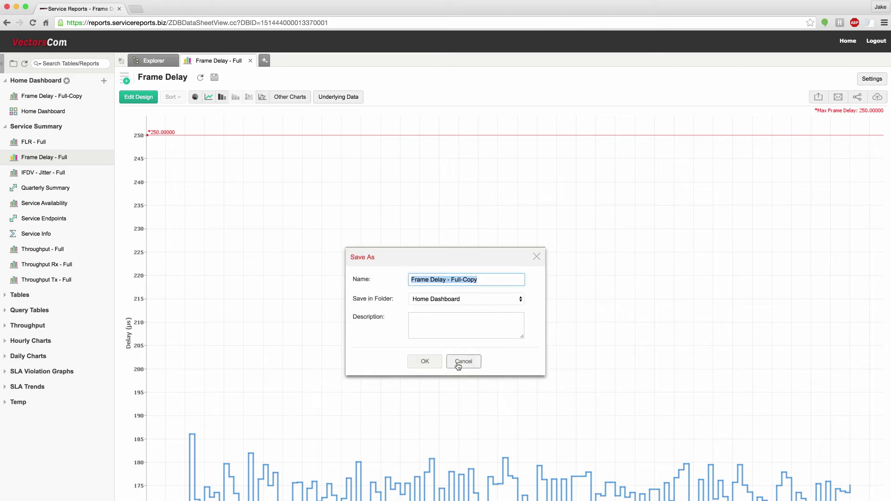
{"action": "left_click", "coordinate": [424, 363]}
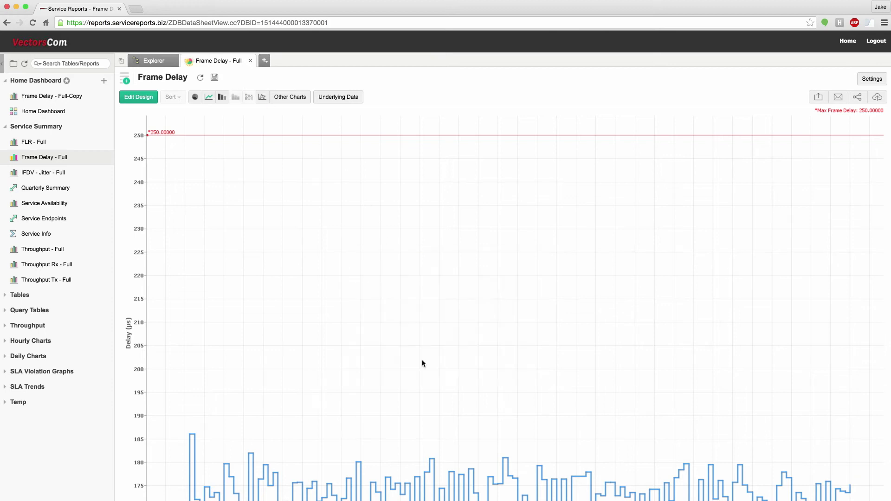
{"action": "left_click", "coordinate": [139, 97]}
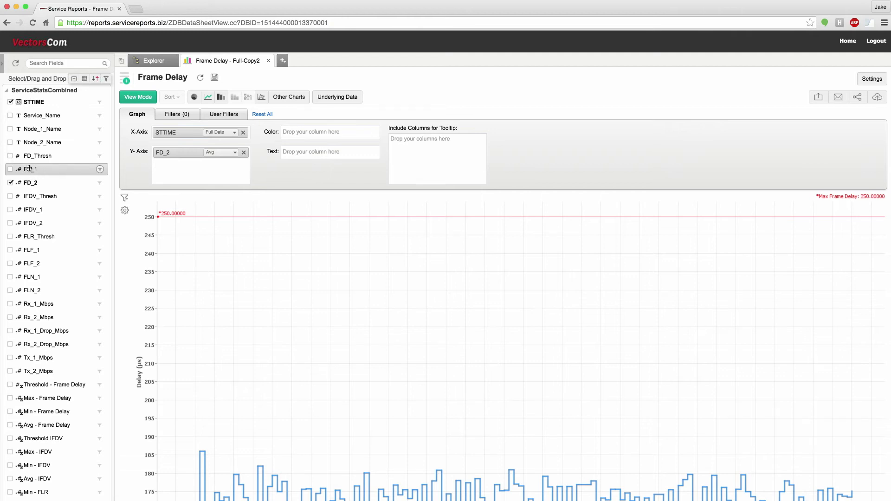
Add two more FD_2 Y-axis series set to Min and Max, and regenerate the graph.
{"action": "left_click_drag", "start_coordinate": [31, 182], "coordinate": [178, 166]}
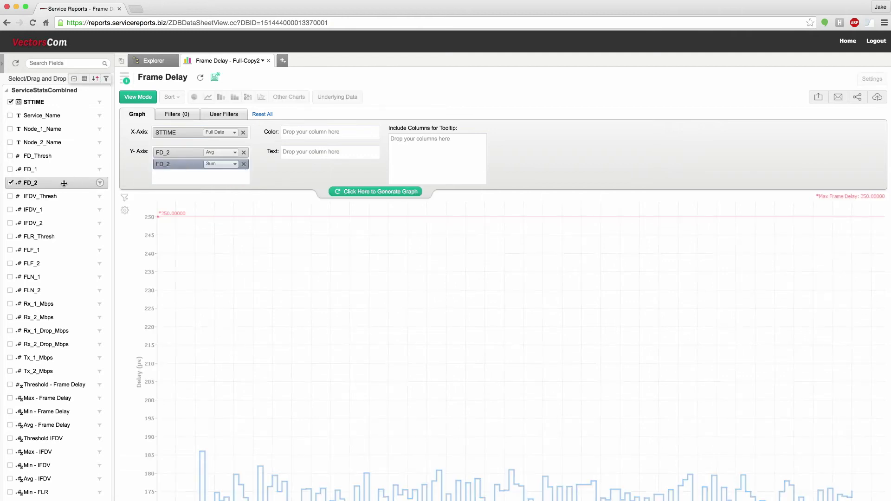
{"action": "left_click_drag", "start_coordinate": [36, 184], "coordinate": [181, 175]}
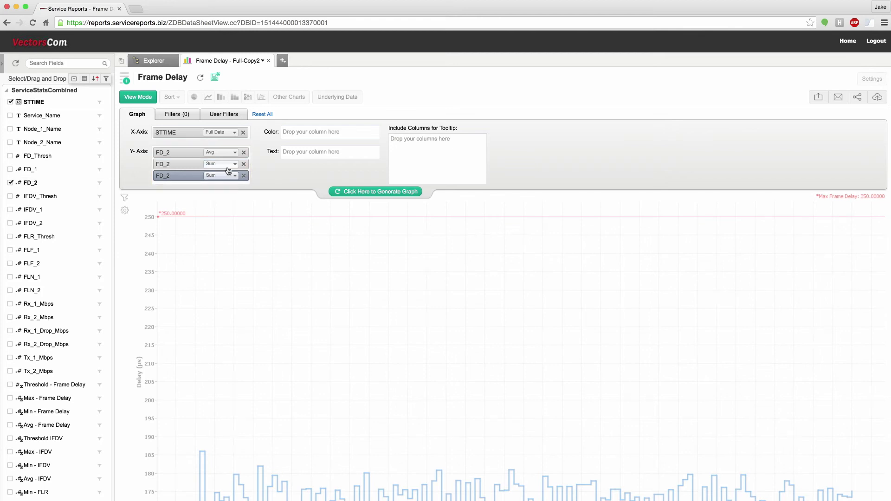
{"action": "left_click", "coordinate": [226, 167]}
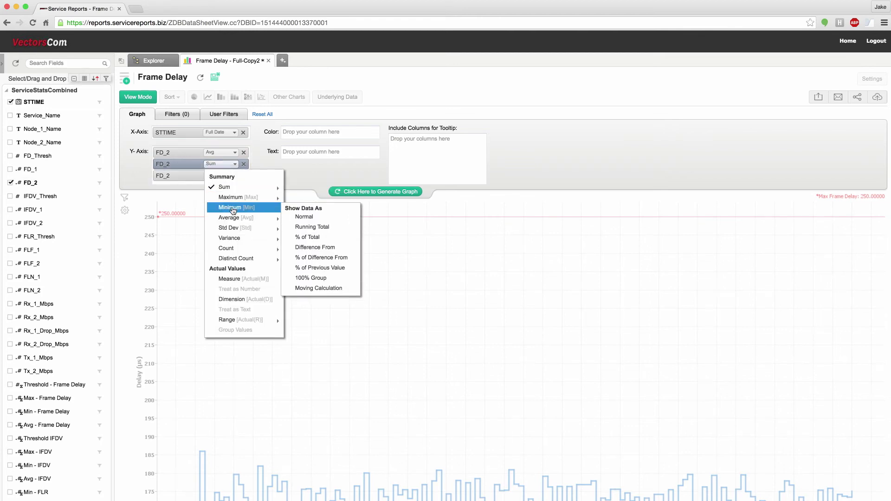
{"action": "left_click", "coordinate": [231, 206]}
{"action": "left_click", "coordinate": [227, 176]}
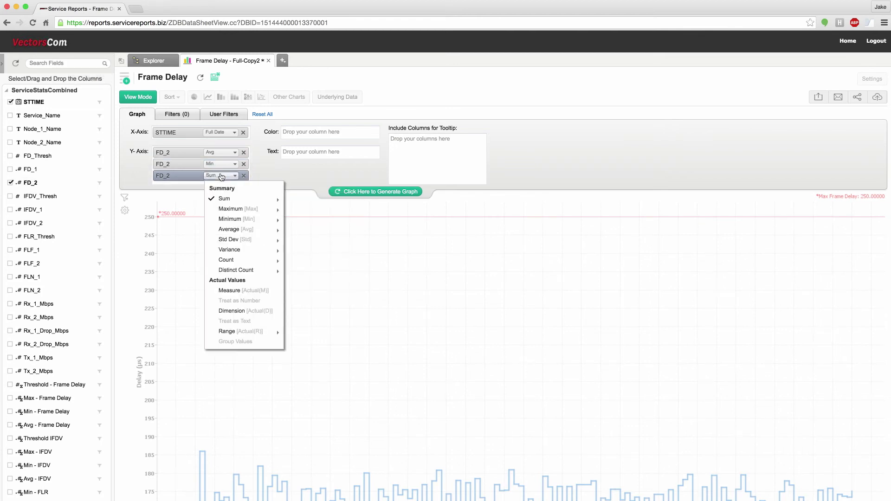
{"action": "left_click", "coordinate": [232, 209]}
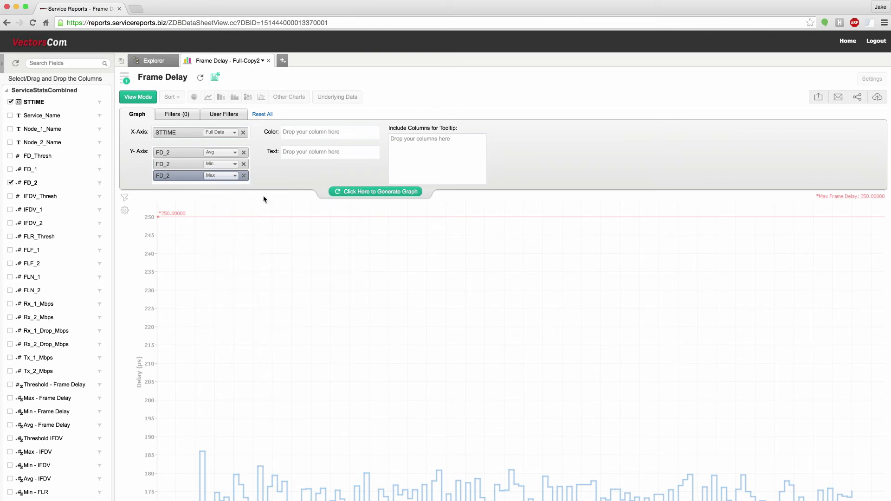
{"action": "left_click", "coordinate": [362, 194]}
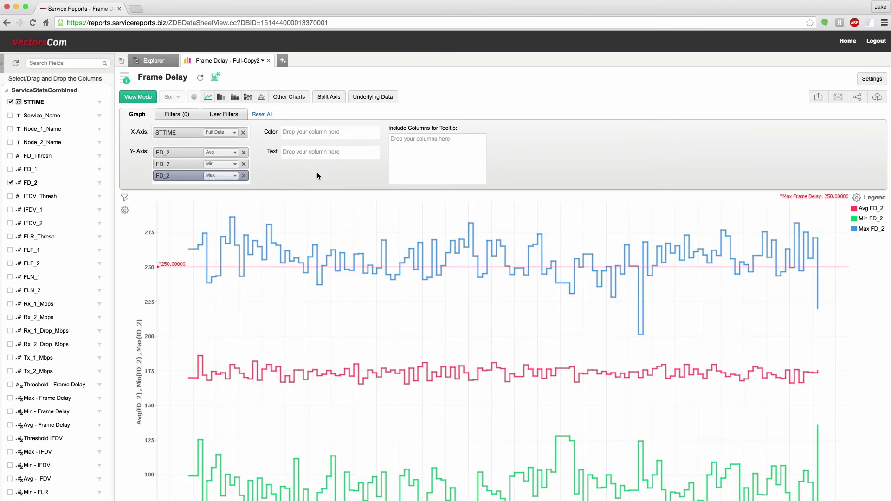
Make Frame Delay - Full-Copy2 a filled area chart, save it, and open the Home Dashboard.
{"action": "left_click", "coordinate": [149, 97]}
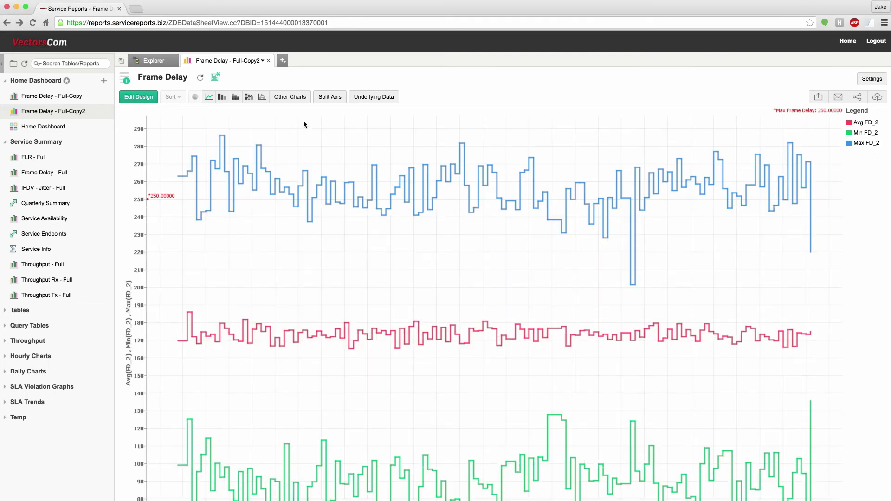
{"action": "left_click", "coordinate": [293, 97]}
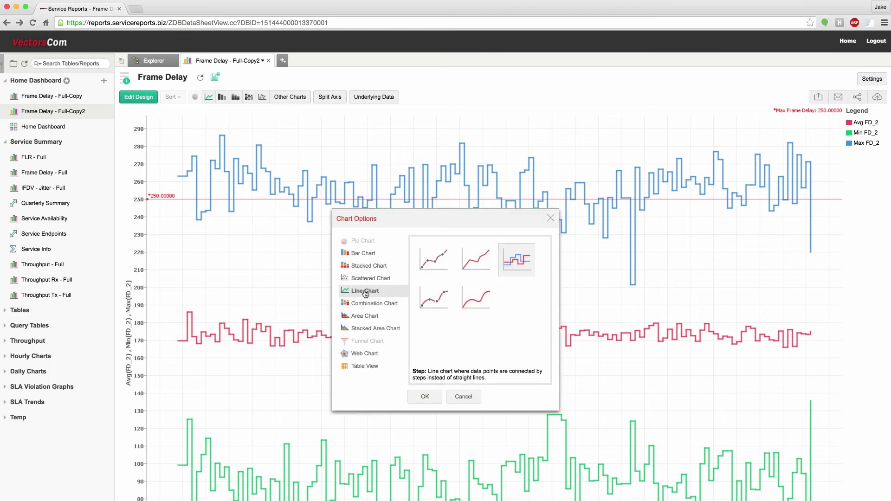
{"action": "left_click", "coordinate": [365, 316]}
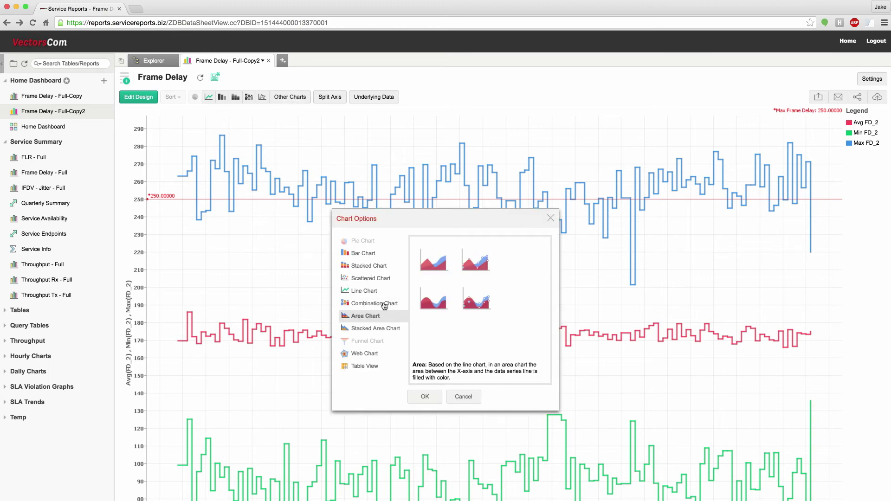
{"action": "left_click", "coordinate": [433, 261]}
{"action": "left_click", "coordinate": [425, 397]}
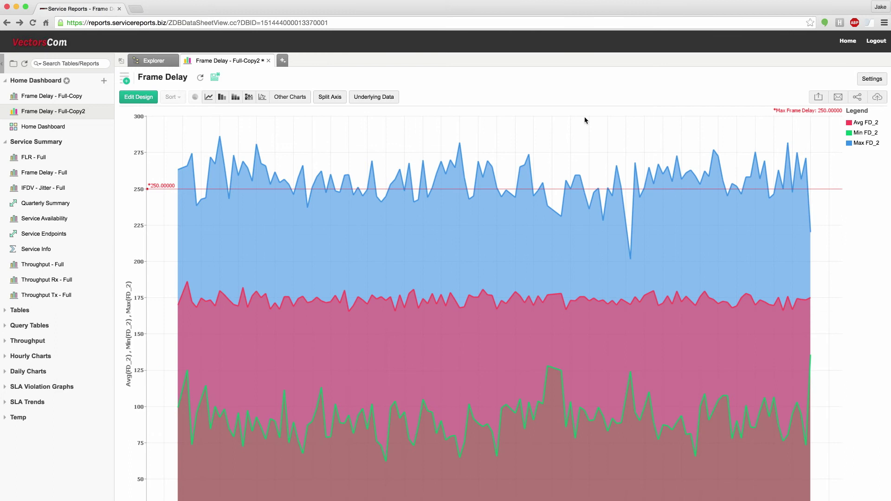
{"action": "left_click", "coordinate": [215, 78]}
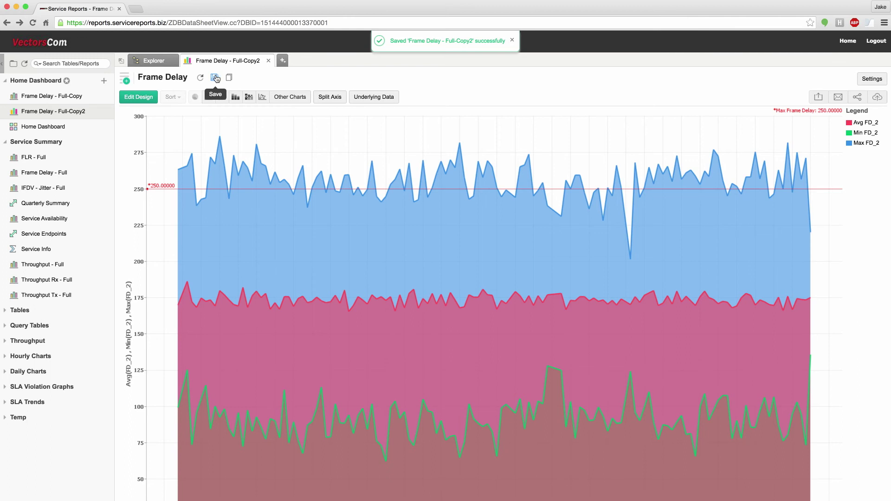
{"action": "left_click", "coordinate": [49, 130]}
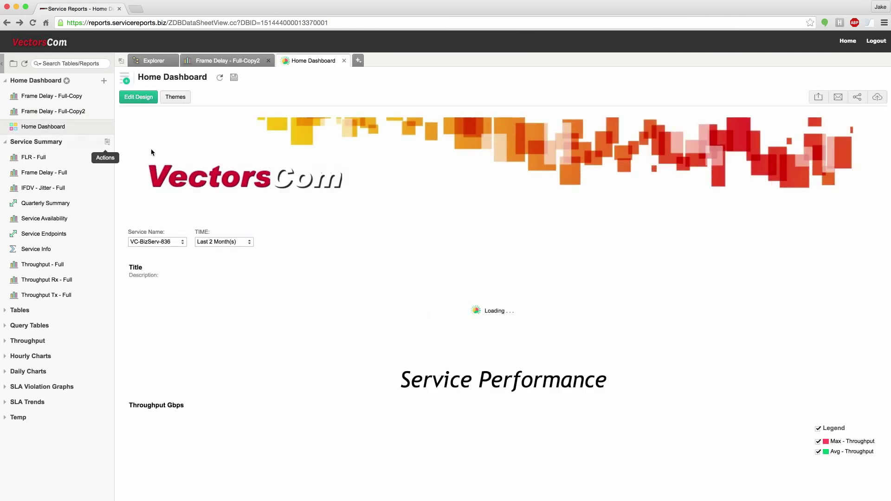
Place Frame Delay - Full-Copy2 in the dashboard's Frame Delay slot, save, and return Home.
{"action": "scroll", "coordinate": [571, 219], "scroll_direction": "down", "scroll_amount": 8}
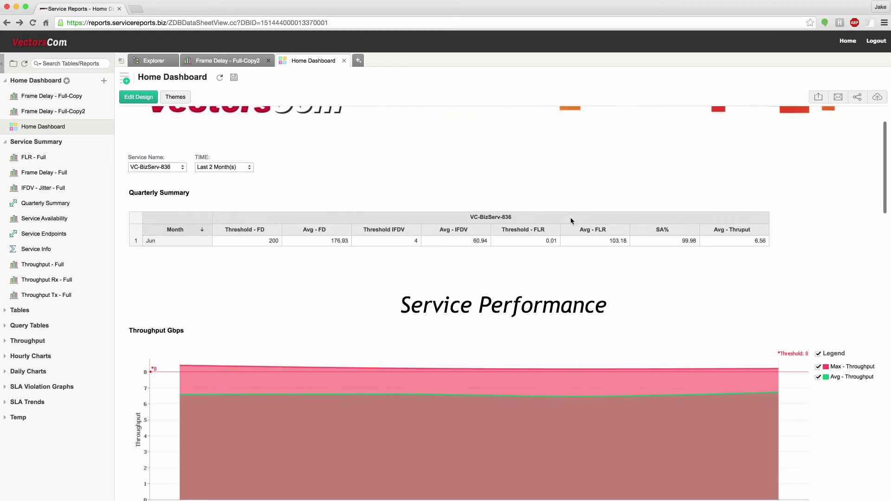
{"action": "scroll", "coordinate": [571, 220], "scroll_direction": "down", "scroll_amount": 3}
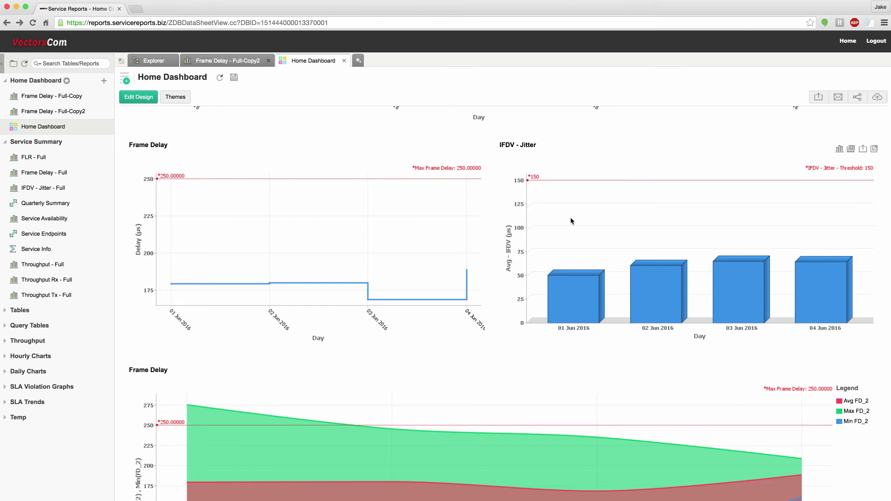
{"action": "left_click", "coordinate": [144, 100]}
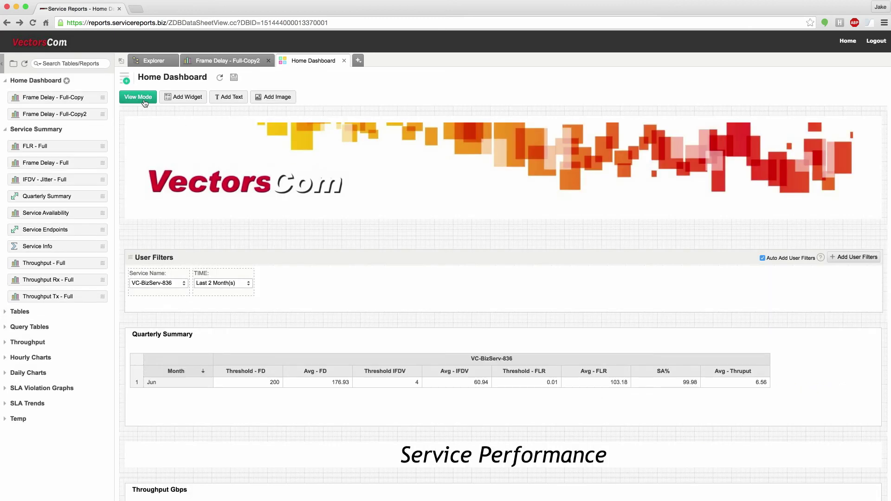
{"action": "scroll", "coordinate": [379, 233], "scroll_direction": "down", "scroll_amount": 5}
{"action": "scroll", "coordinate": [378, 237], "scroll_direction": "down", "scroll_amount": 8}
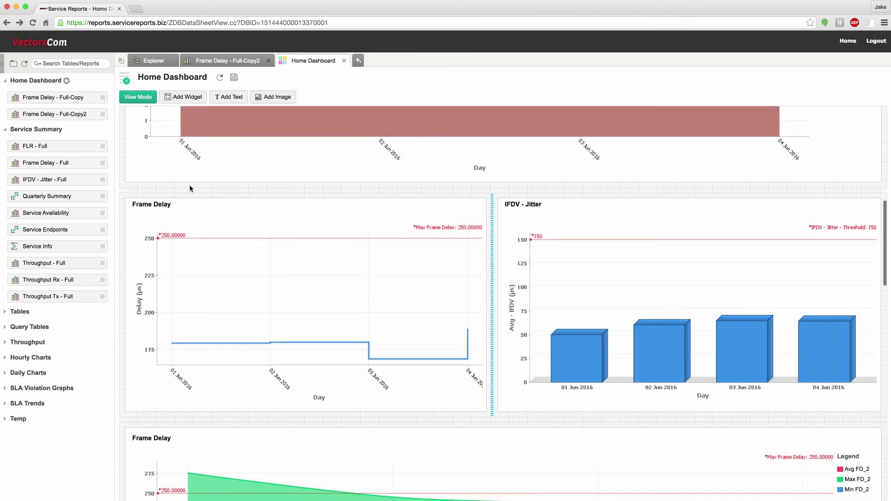
{"action": "left_click_drag", "start_coordinate": [55, 113], "coordinate": [190, 205]}
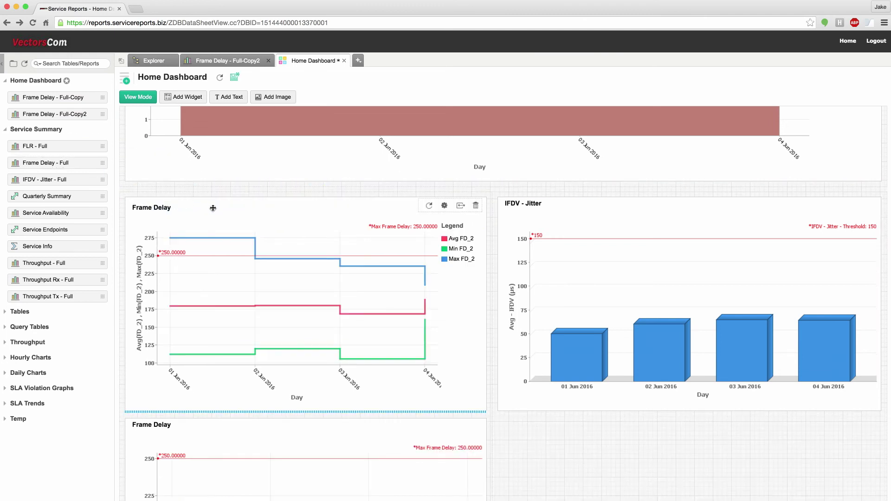
{"action": "left_click", "coordinate": [235, 78]}
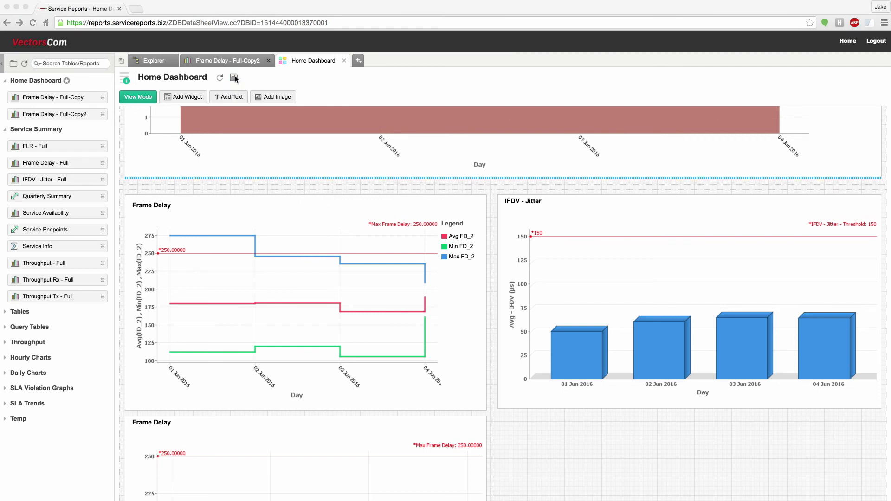
{"action": "left_click", "coordinate": [850, 44]}
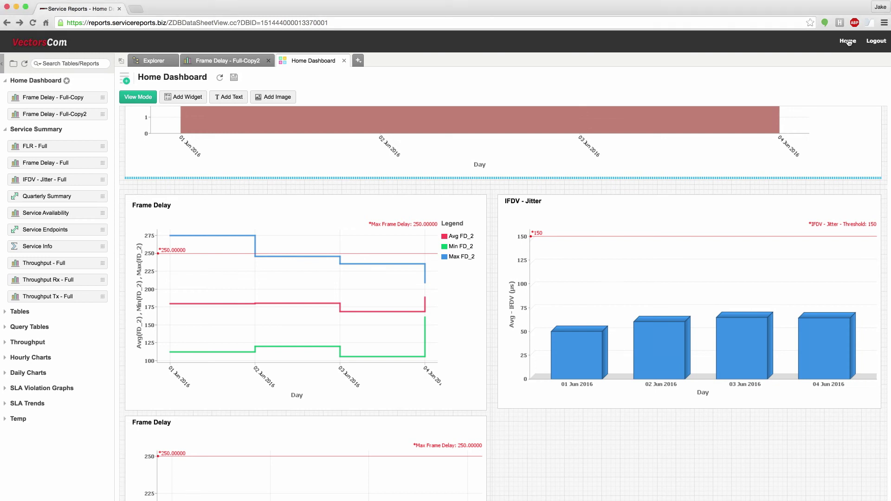
{"action": "scroll", "coordinate": [780, 174], "scroll_direction": "down", "scroll_amount": 3}
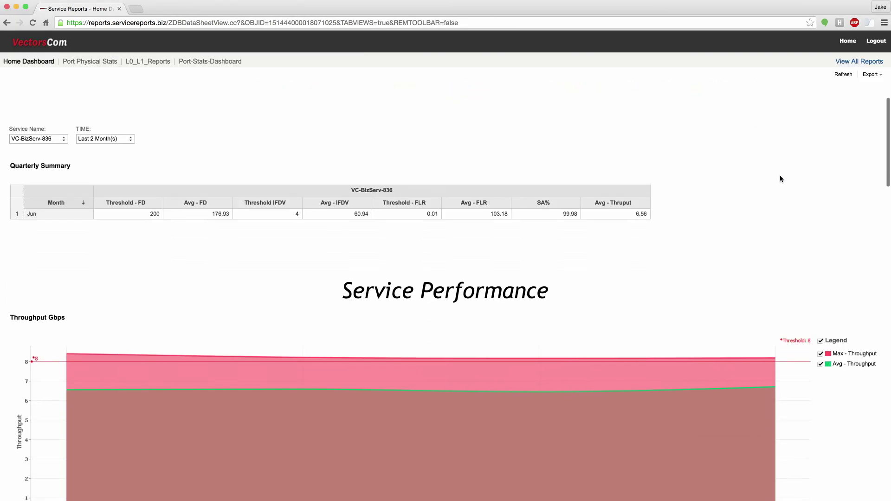
{"action": "scroll", "coordinate": [780, 179], "scroll_direction": "down", "scroll_amount": 10}
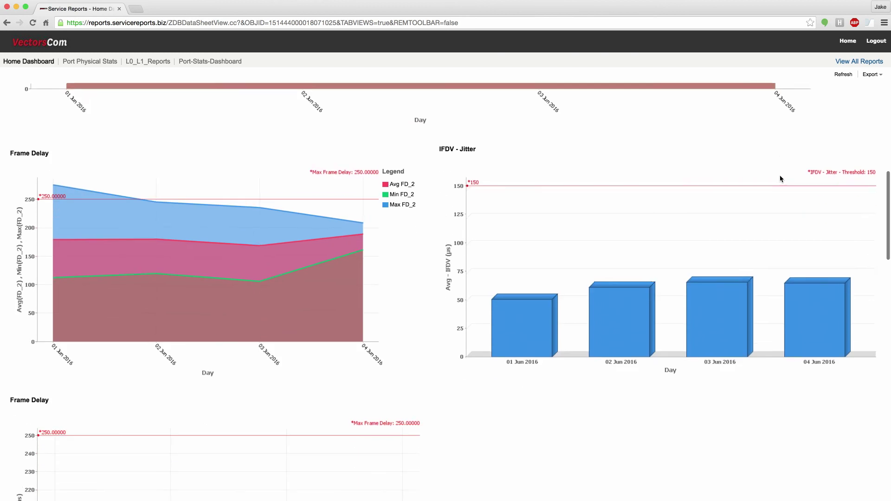